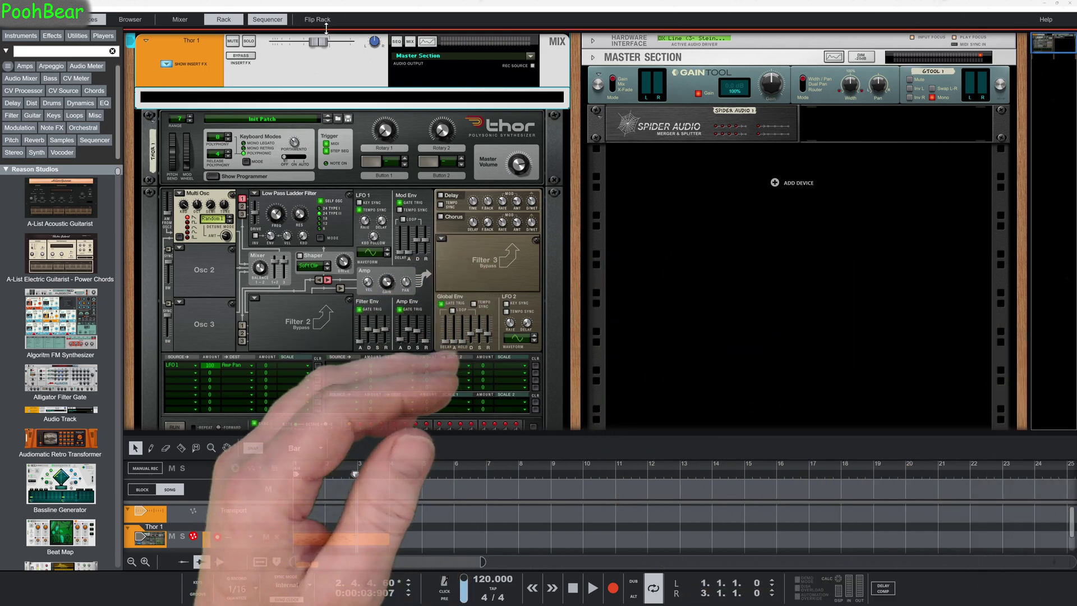
Inspect the stereo Width control on the Thor 1 mixer channel and audition the loop from the rack view.
{"action": "left_click_drag", "start_coordinate": [325, 28], "coordinate": [329, 211]}
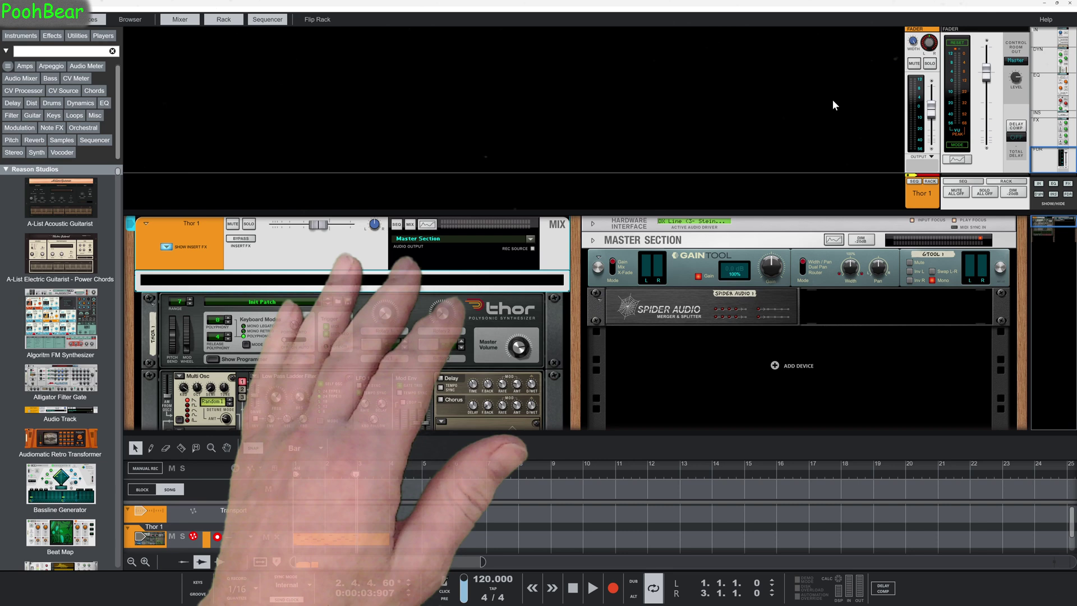
{"action": "left_click_drag", "start_coordinate": [914, 40], "coordinate": [919, 159]}
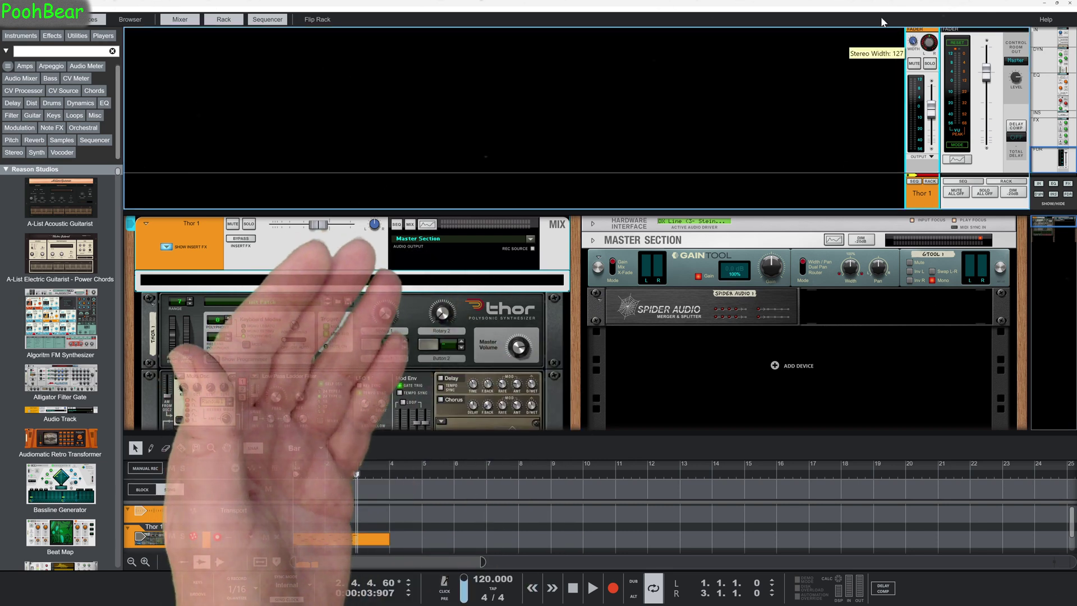
{"action": "left_click_drag", "start_coordinate": [603, 211], "coordinate": [615, 24]}
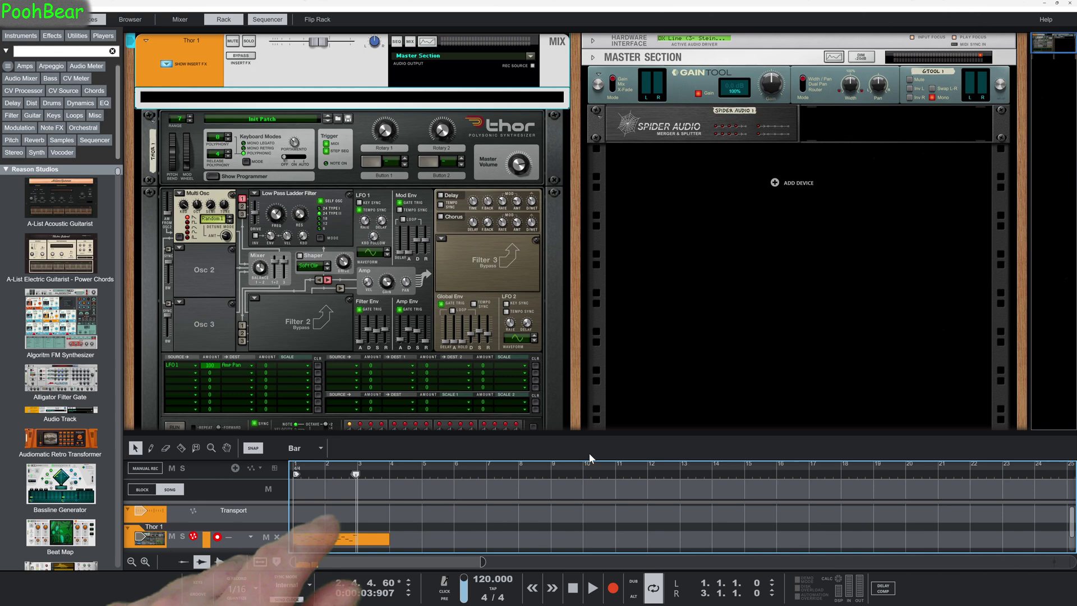
{"action": "left_click", "coordinate": [573, 588]}
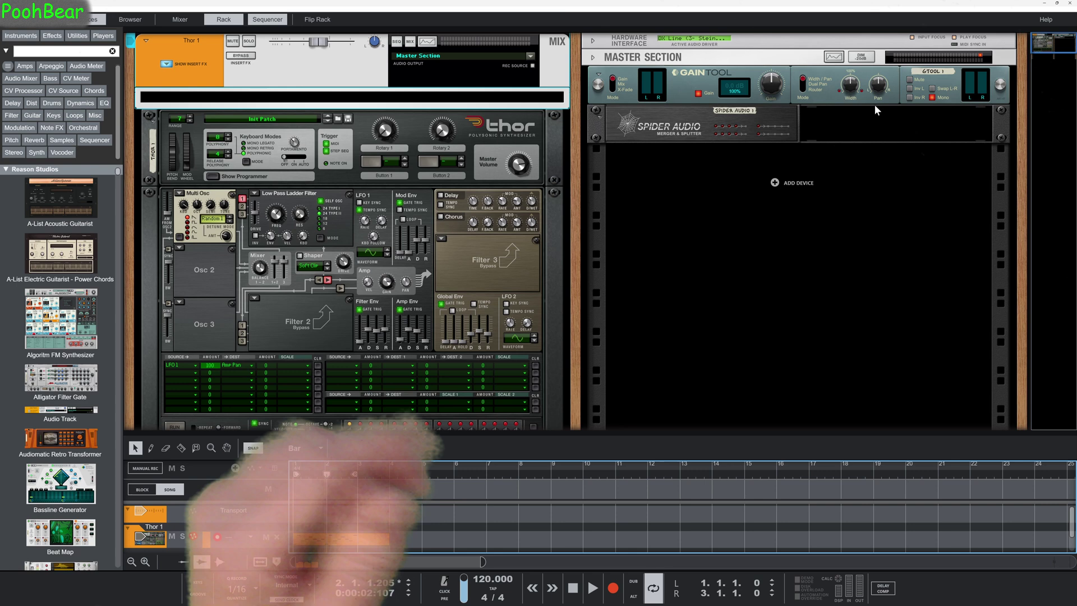
Move the Gain Tool from the Master Section into the Thor 1 mix channel's insert FX area.
{"action": "left_click", "coordinate": [734, 84]}
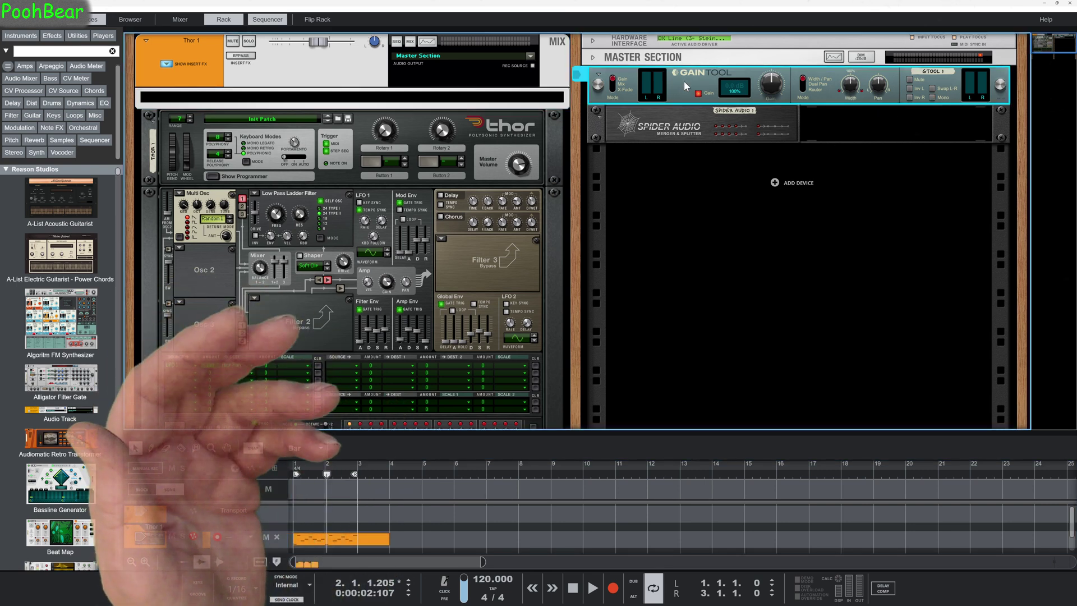
{"action": "mouse_move", "coordinate": [698, 88]}
{"action": "left_mouse_down"}
{"action": "mouse_move", "coordinate": [746, 96]}
{"action": "mouse_move", "coordinate": [600, 108]}
{"action": "mouse_move", "coordinate": [723, 90]}
{"action": "left_mouse_up"}
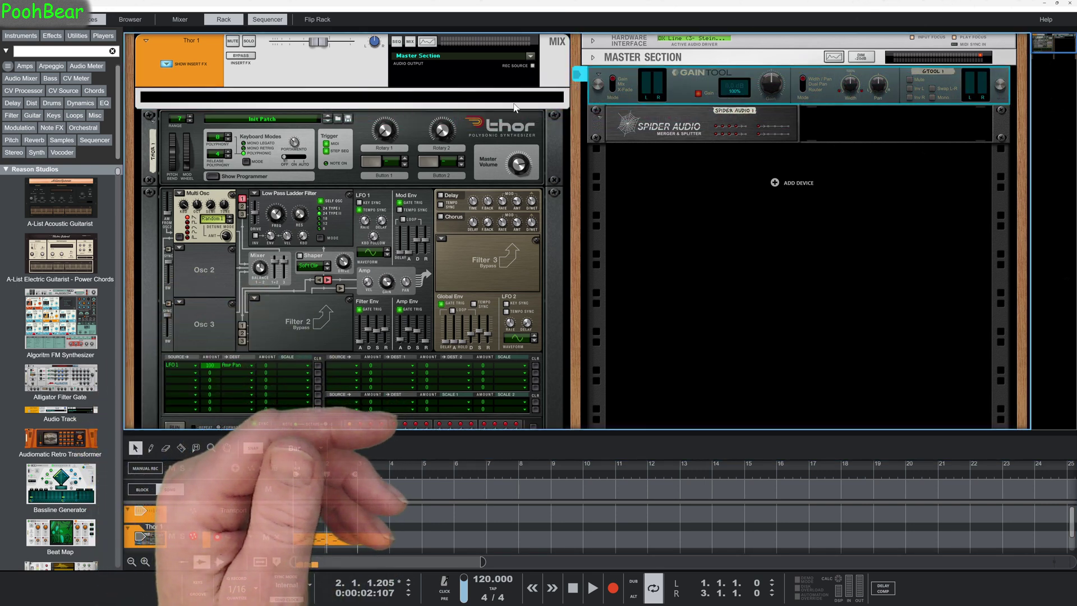
{"action": "key", "text": "Tab"}
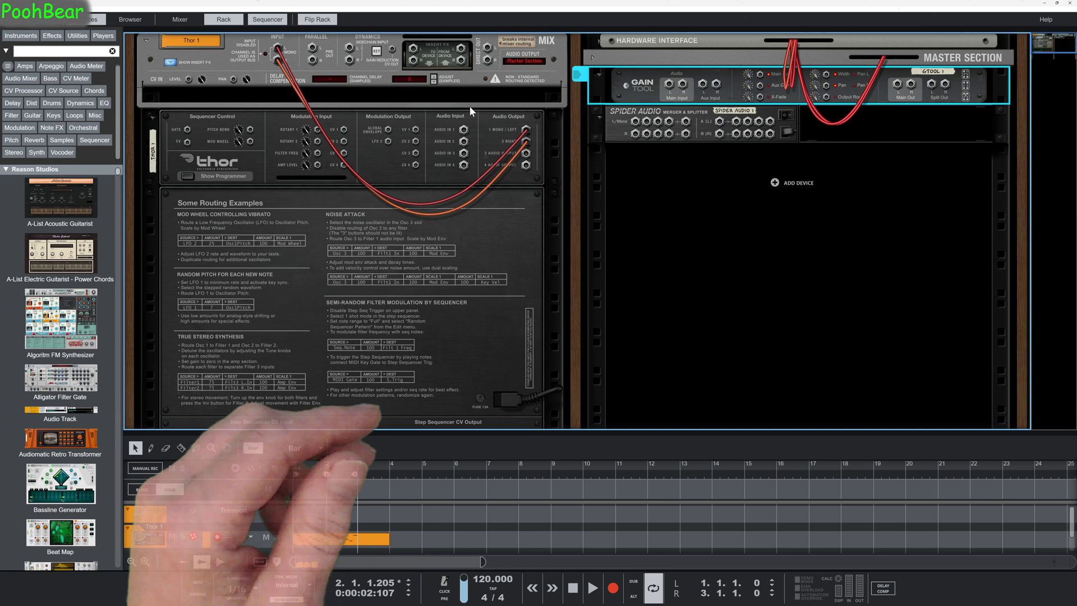
{"action": "left_click_drag", "start_coordinate": [684, 83], "coordinate": [392, 100]}
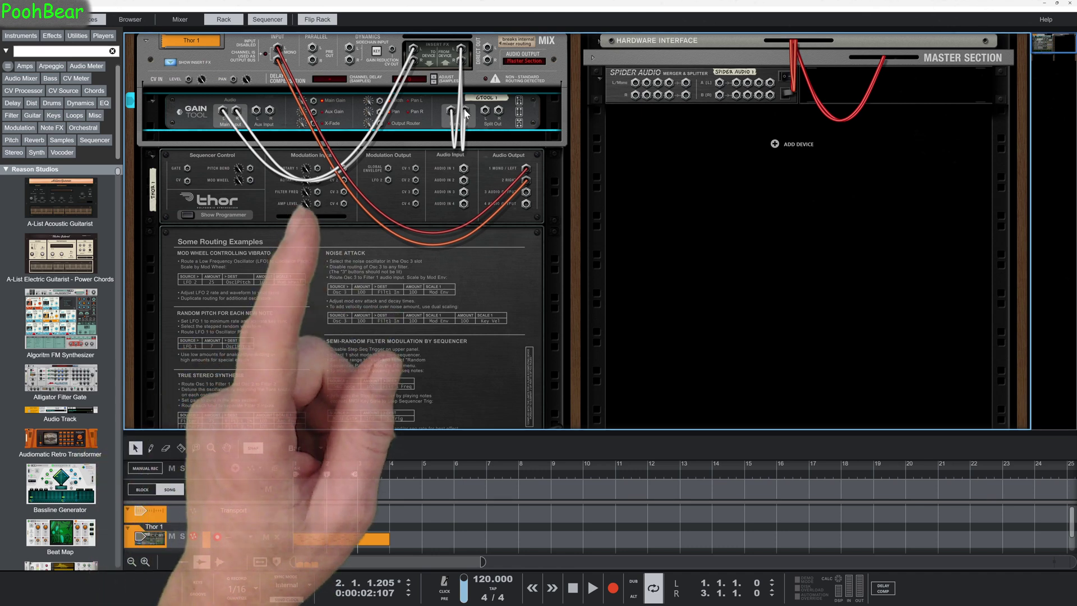
{"action": "left_click_drag", "start_coordinate": [464, 110], "coordinate": [604, 143]}
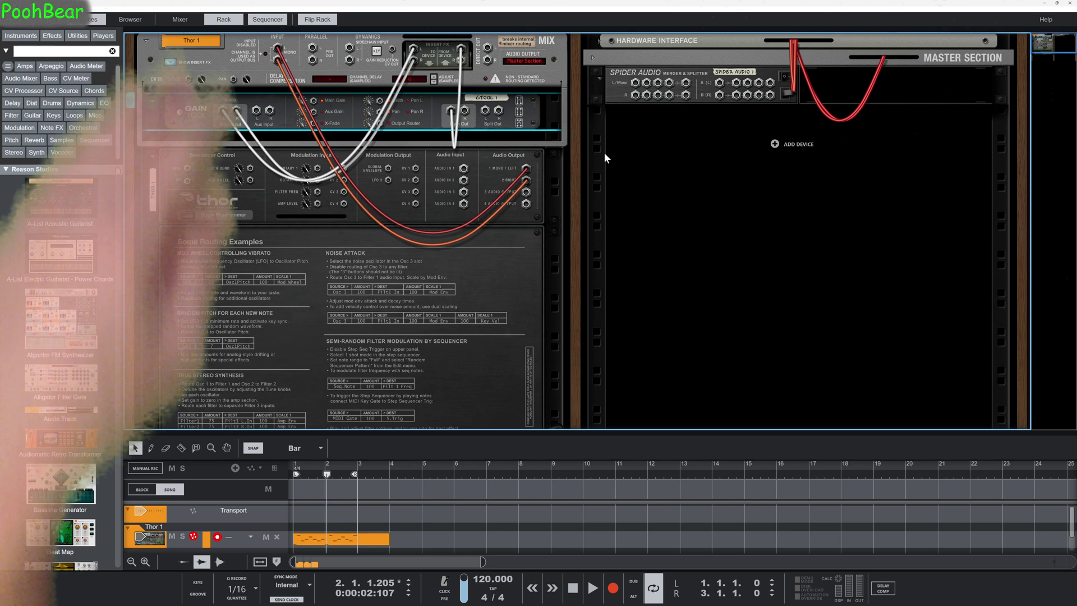
{"action": "key", "text": "Tab"}
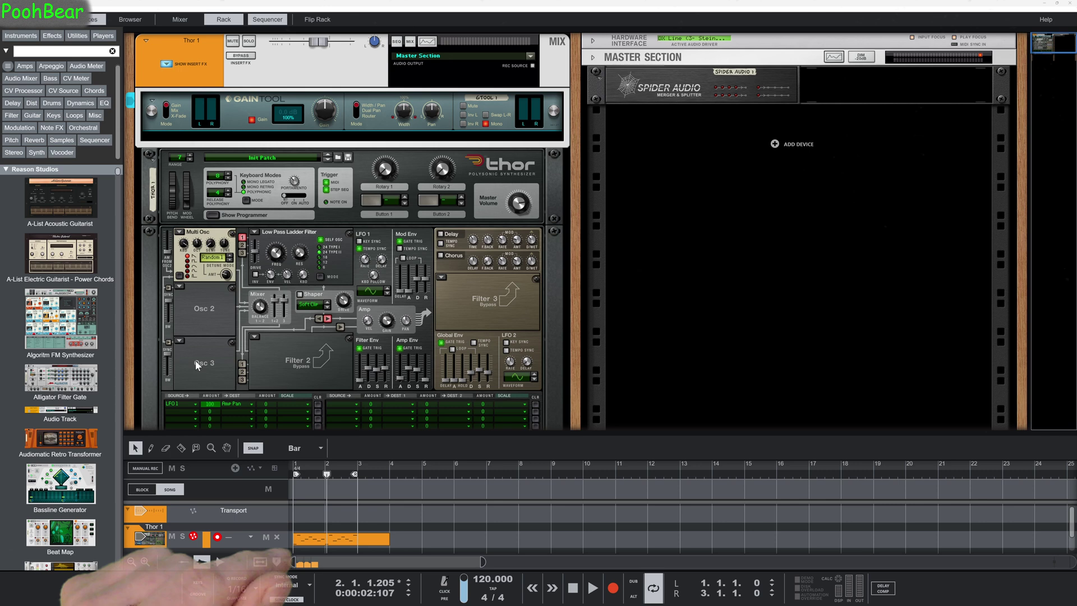
Try to bounce the Thor 1 note clip in place.
{"action": "right_click", "coordinate": [332, 541]}
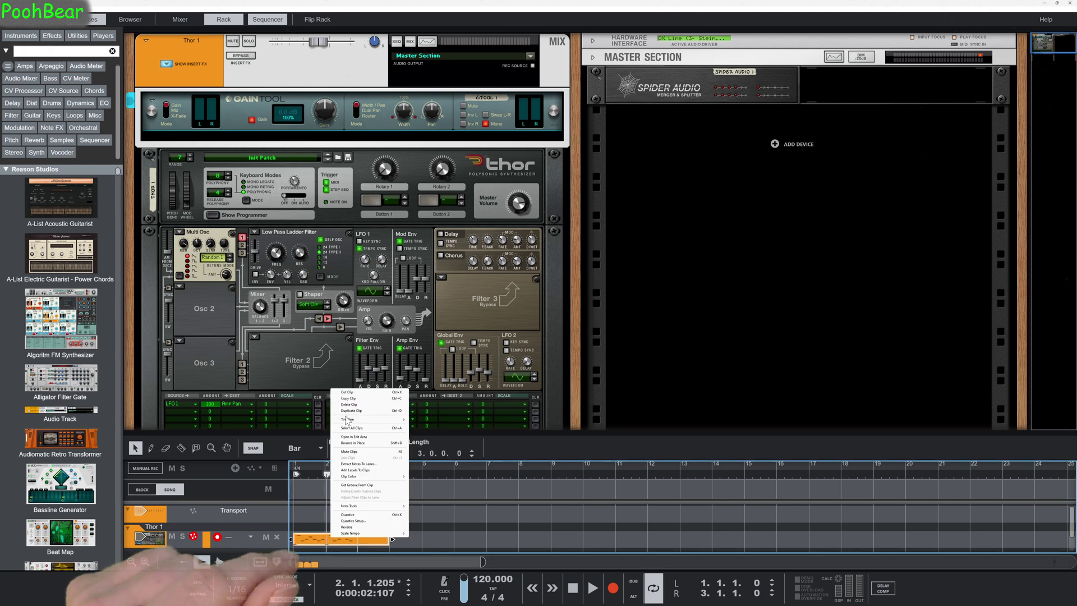
{"action": "key", "text": "Escape"}
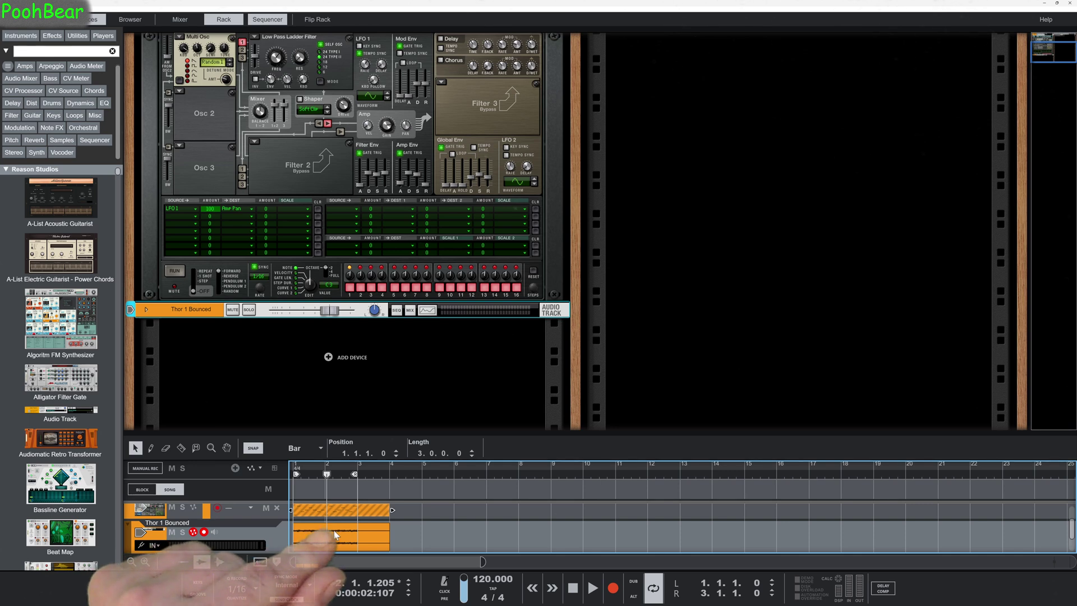
{"action": "key", "text": "ctrl+z"}
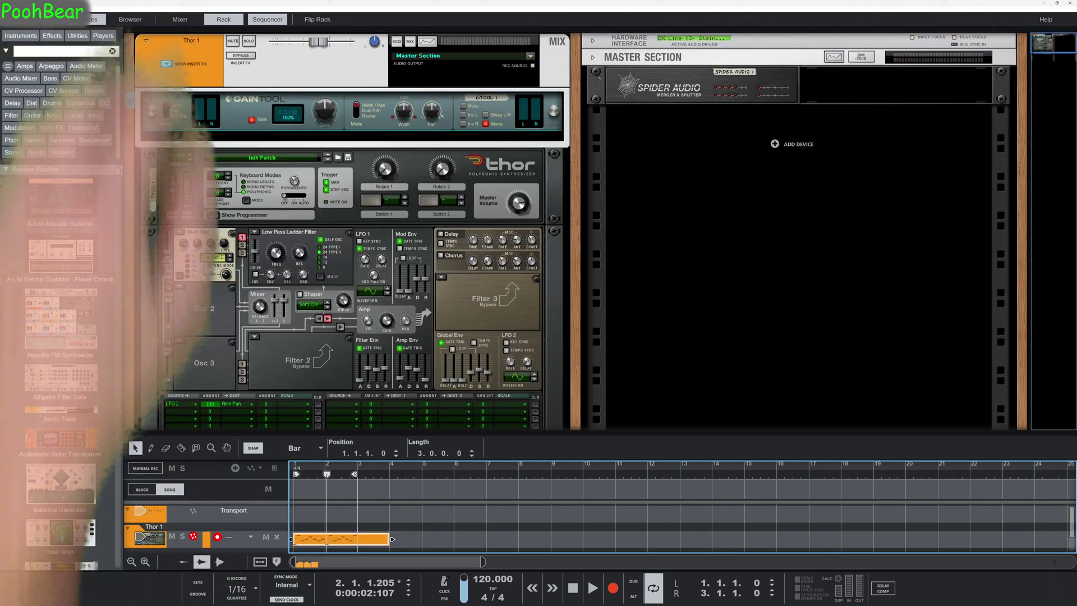
Bounce the Thor 1 mixer channel's loop range to a new track in the song, applying All except fader section.
{"action": "left_click", "coordinate": [6, 9]}
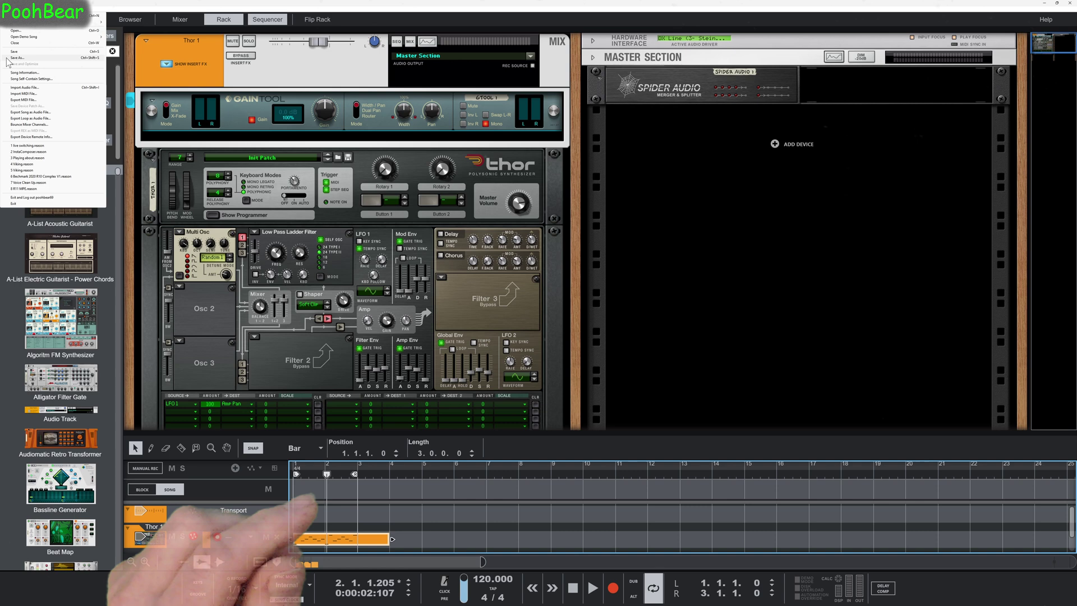
{"action": "left_click", "coordinate": [22, 125]}
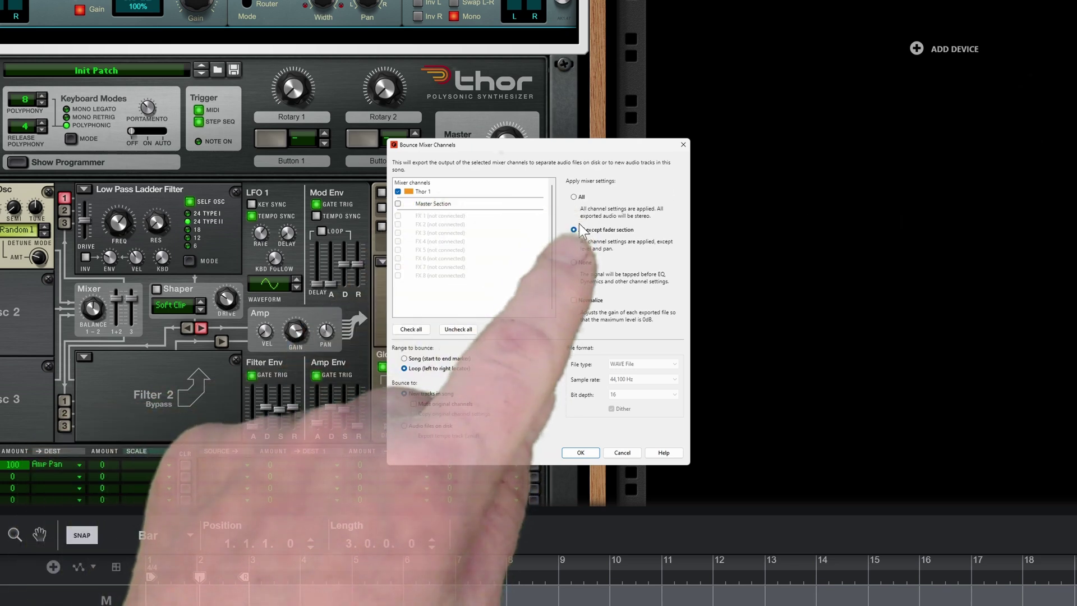
{"action": "left_click", "coordinate": [573, 196]}
{"action": "left_click", "coordinate": [573, 229]}
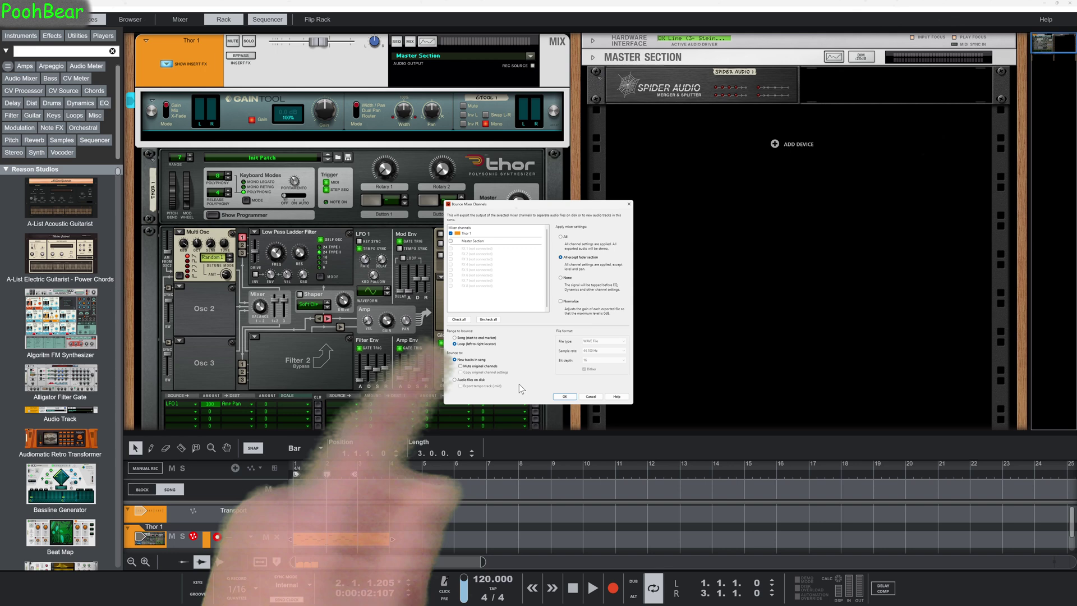
{"action": "left_click", "coordinate": [566, 397]}
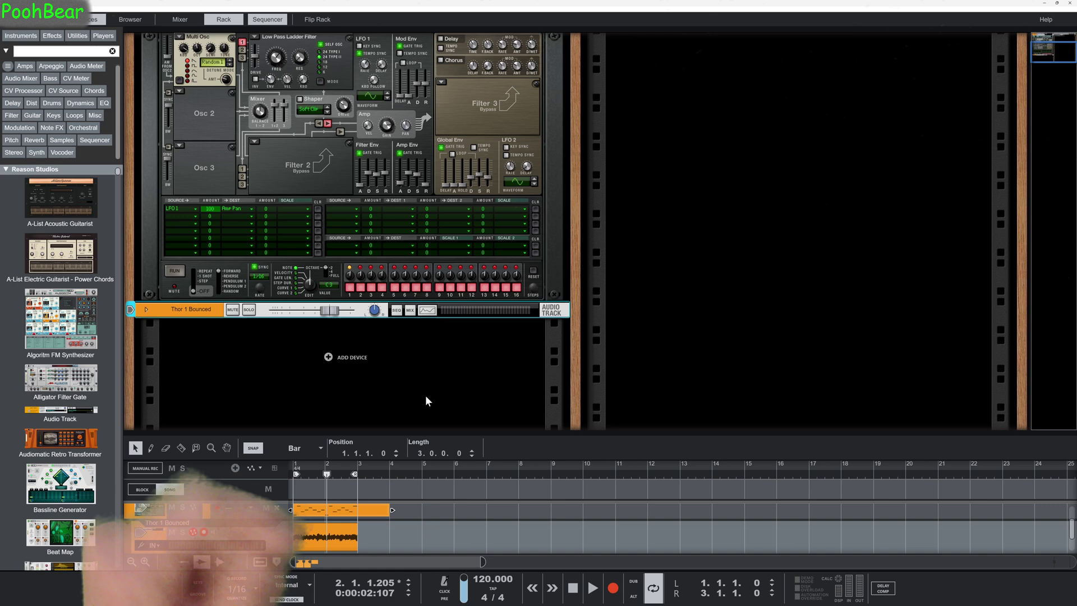
Unplug the Gain Tool from the insert FX connections and disconnect Thor's right audio output from the Thor 1 mix channel.
{"action": "scroll", "coordinate": [458, 380], "scroll_direction": "up", "scroll_amount": 2}
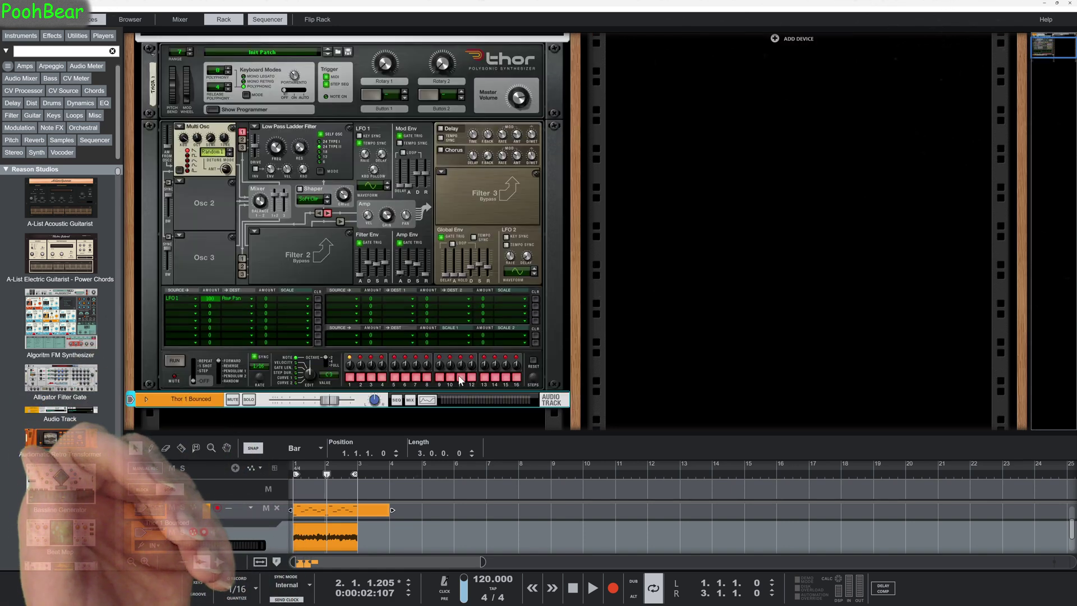
{"action": "scroll", "coordinate": [460, 379], "scroll_direction": "up", "scroll_amount": 2}
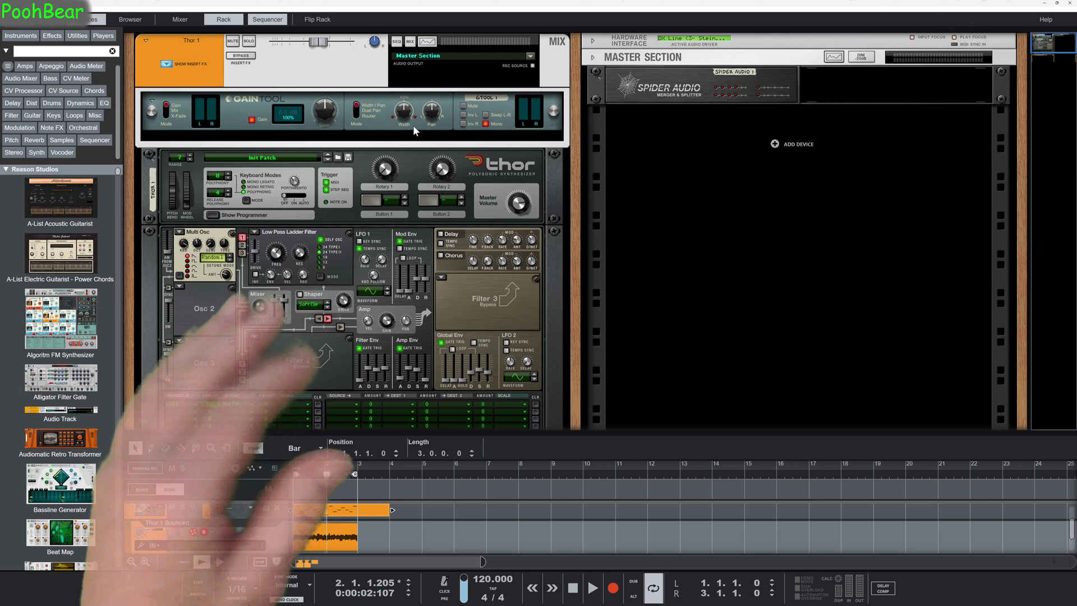
{"action": "left_click", "coordinate": [384, 127]}
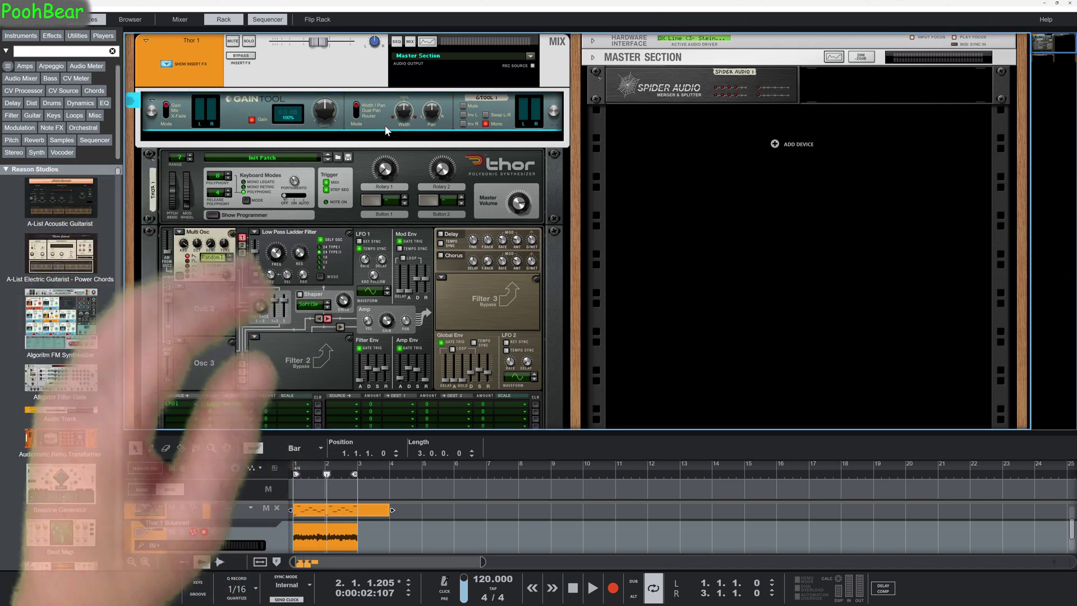
{"action": "key", "text": "Tab"}
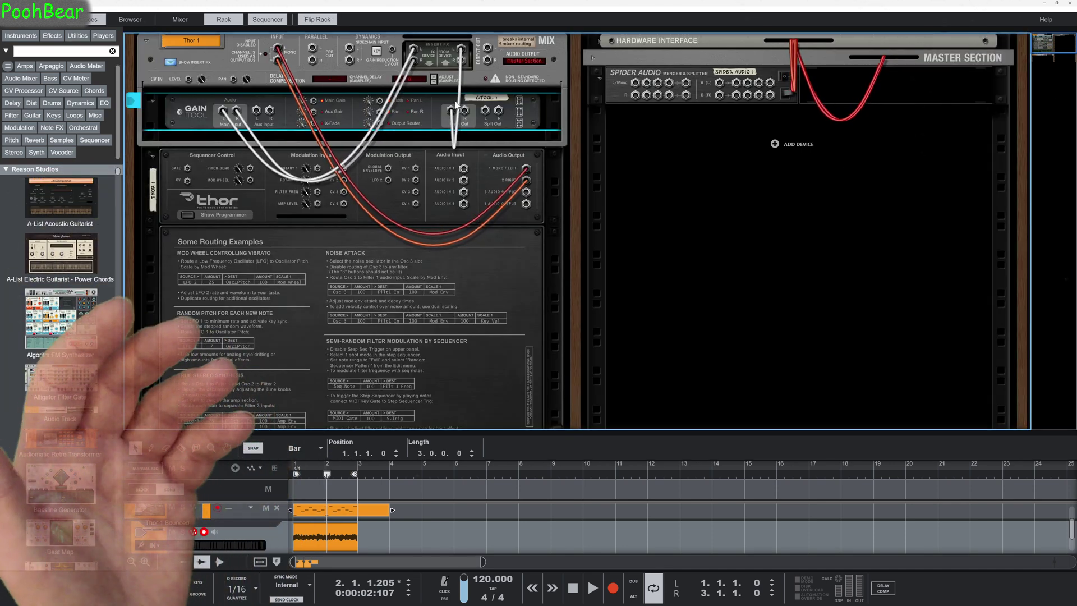
{"action": "left_click_drag", "start_coordinate": [449, 115], "coordinate": [484, 110]}
{"action": "left_click_drag", "start_coordinate": [413, 60], "coordinate": [496, 78]}
{"action": "left_click_drag", "start_coordinate": [415, 49], "coordinate": [638, 152]}
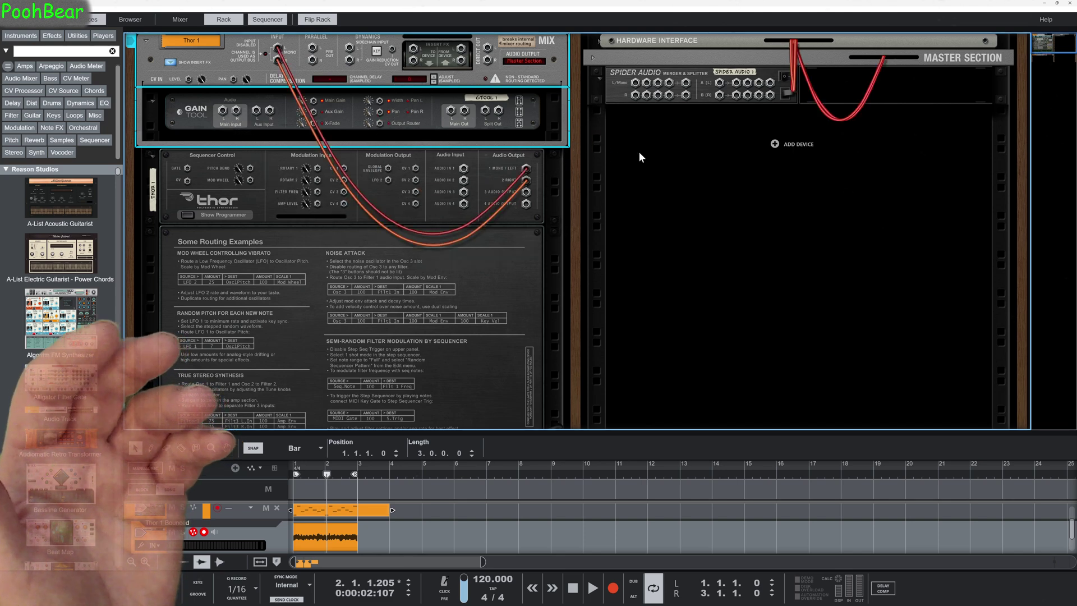
{"action": "left_click", "coordinate": [526, 180]}
{"action": "left_click_drag", "start_coordinate": [526, 180], "coordinate": [605, 201]}
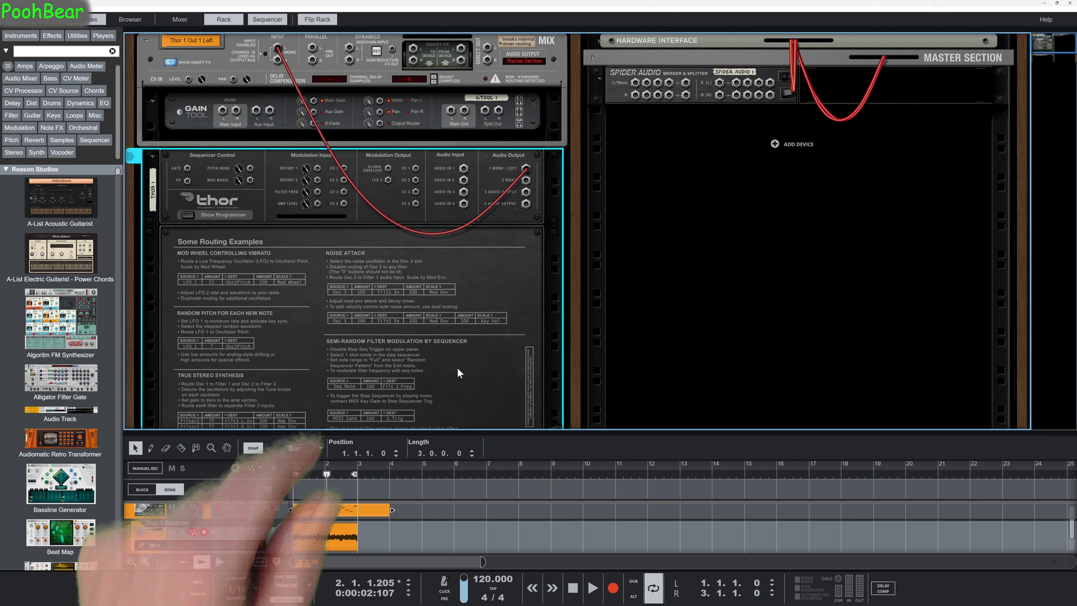
Bounce the Thor 1 Out 1 Left channel's loop range to a new track in the song, applying All except fader section.
{"action": "left_click", "coordinate": [351, 510]}
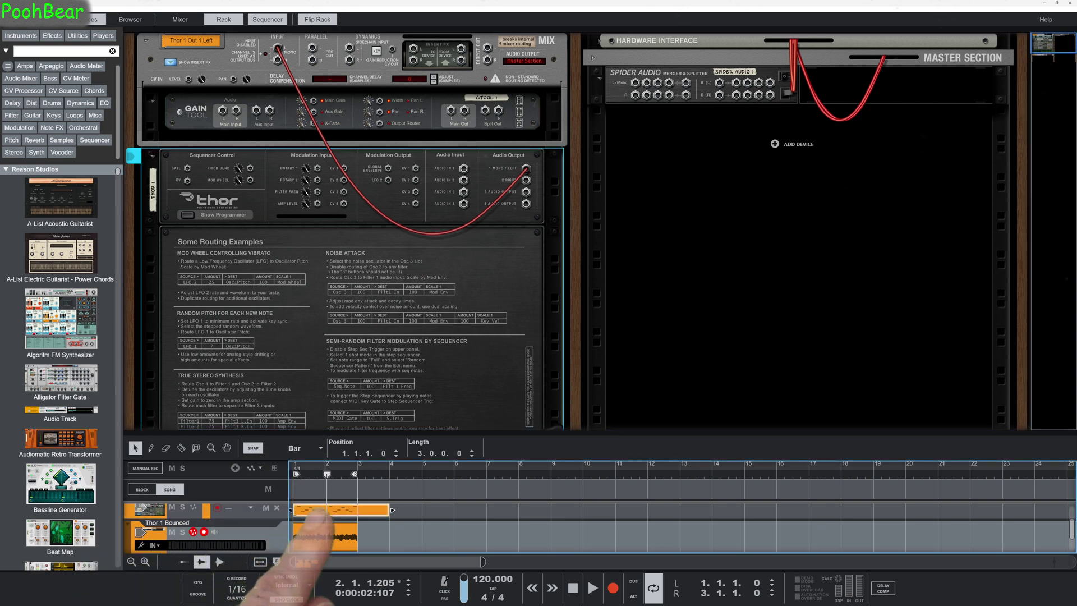
{"action": "left_click", "coordinate": [5, 8]}
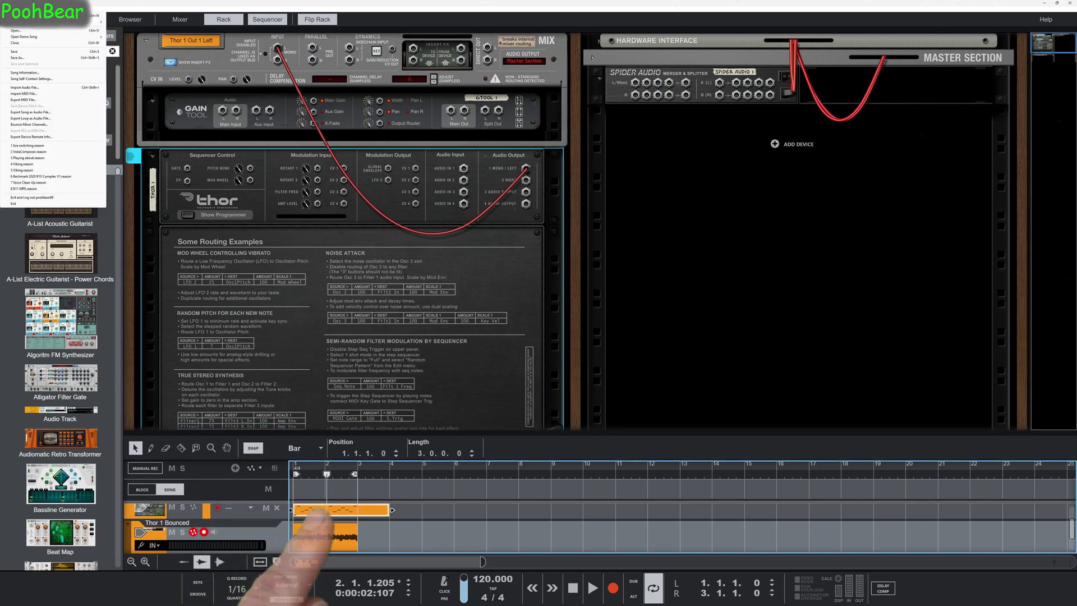
{"action": "left_click", "coordinate": [28, 125]}
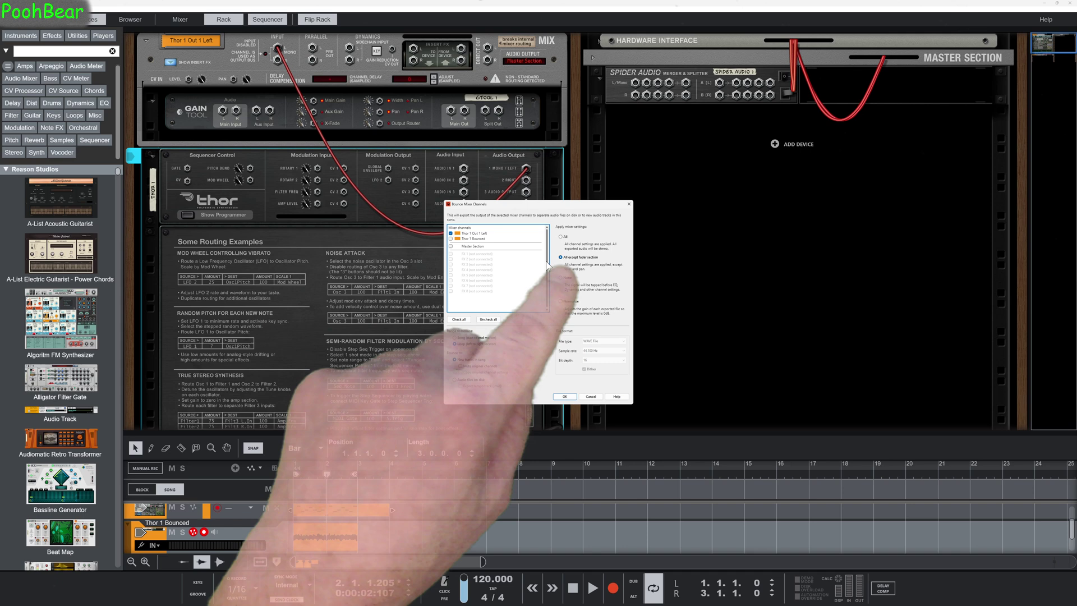
{"action": "left_click", "coordinate": [462, 344]}
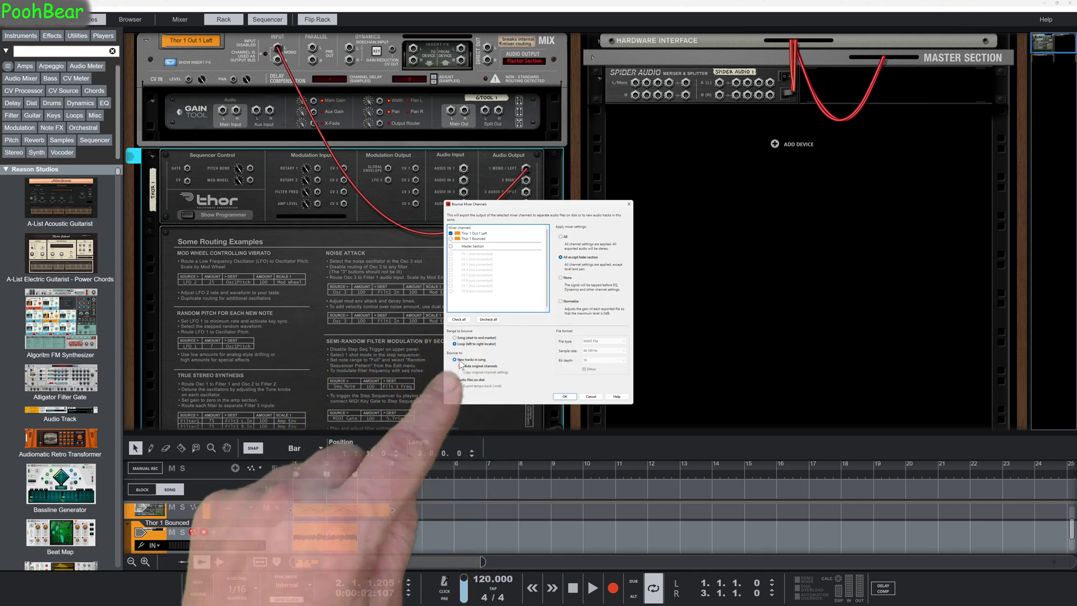
{"action": "left_click", "coordinate": [564, 397]}
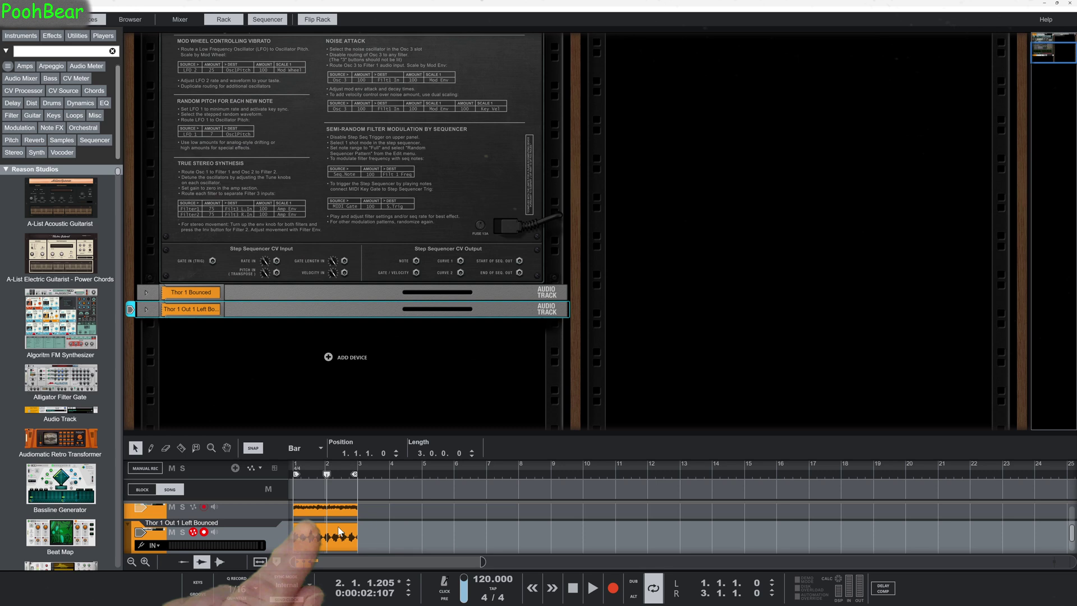
Enlarge the sequencer area and compare the waveforms of the Thor 1 Out 1 Left Bounced and Thor 1 Bounced clips.
{"action": "left_click_drag", "start_coordinate": [349, 433], "coordinate": [350, 384]}
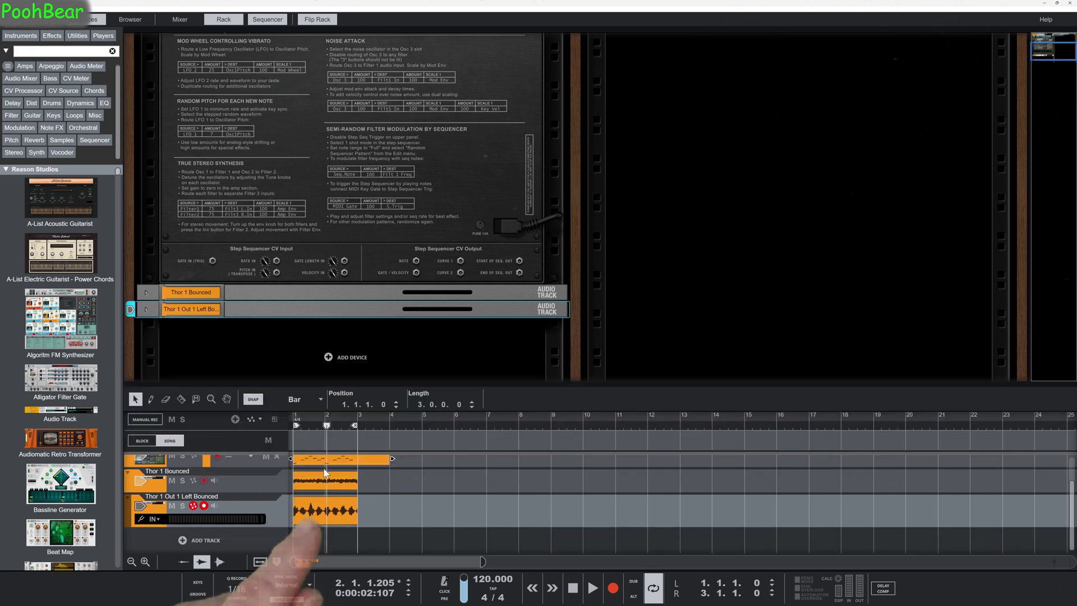
{"action": "double_click", "coordinate": [340, 512]}
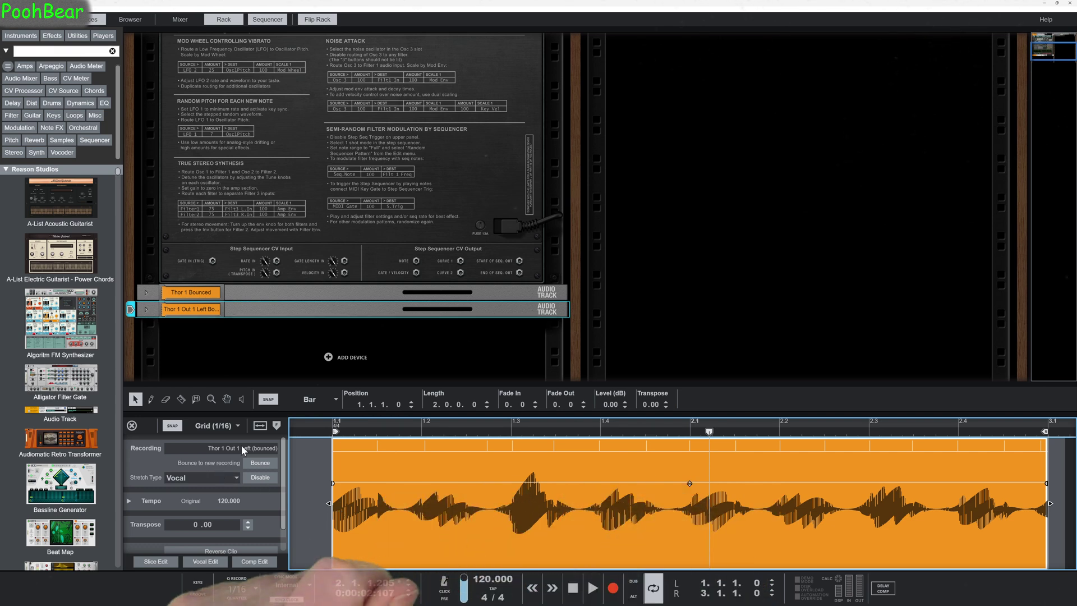
{"action": "left_click", "coordinate": [131, 426]}
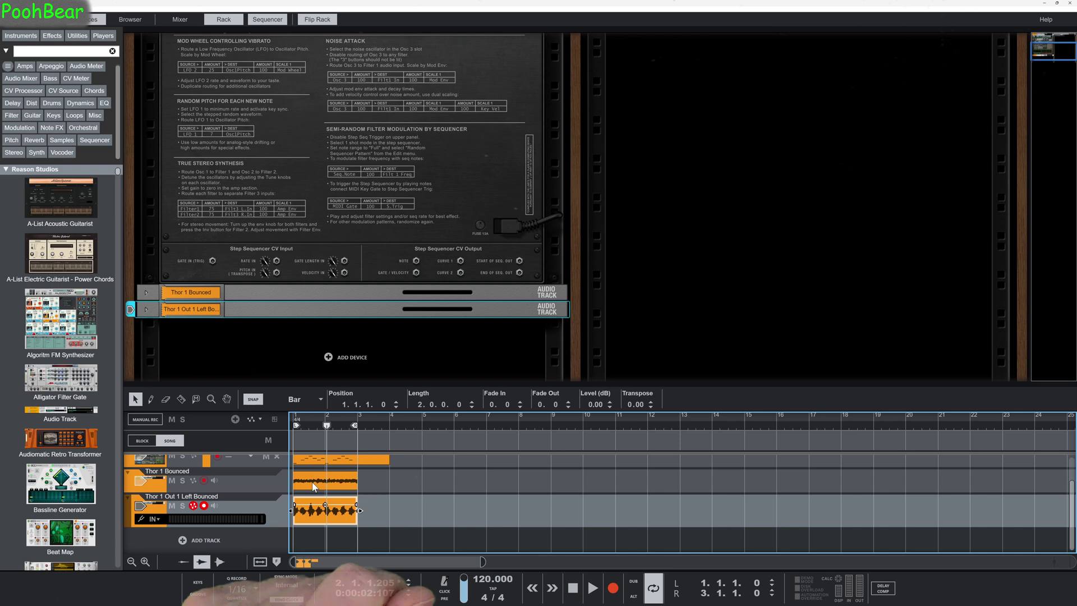
{"action": "double_click", "coordinate": [343, 483]}
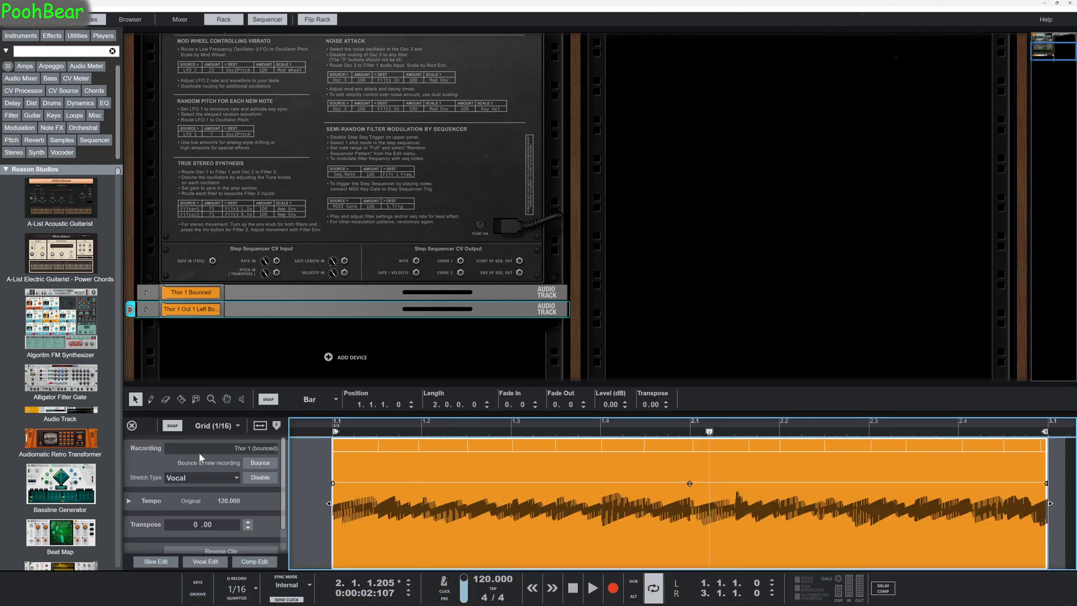
{"action": "left_click", "coordinate": [131, 426]}
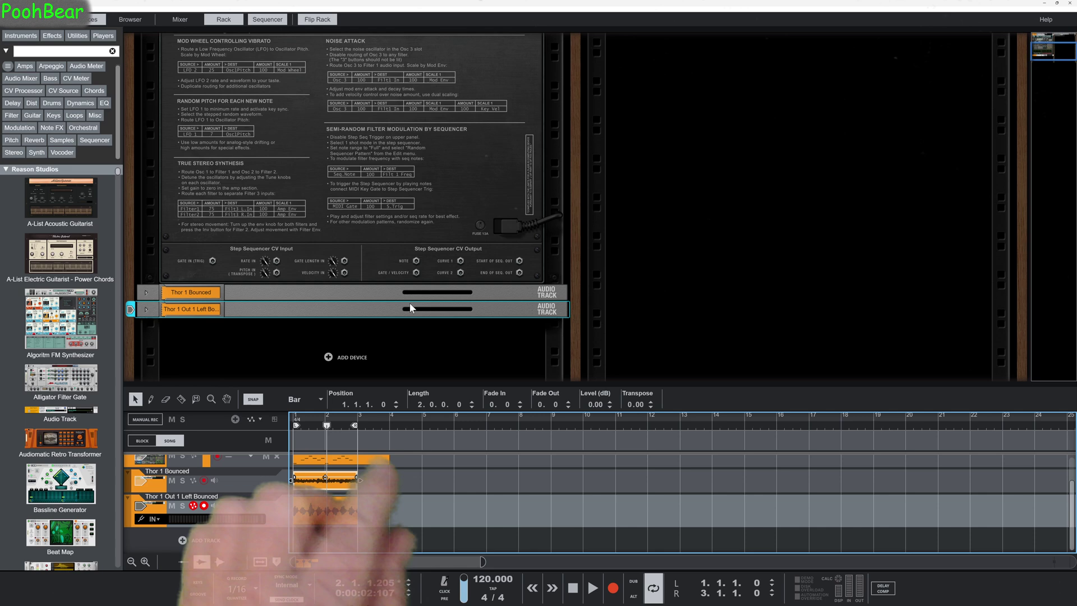
Reconnect Thor's right audio output to the right input of its mix channel.
{"action": "scroll", "coordinate": [399, 253], "scroll_direction": "up", "scroll_amount": 5}
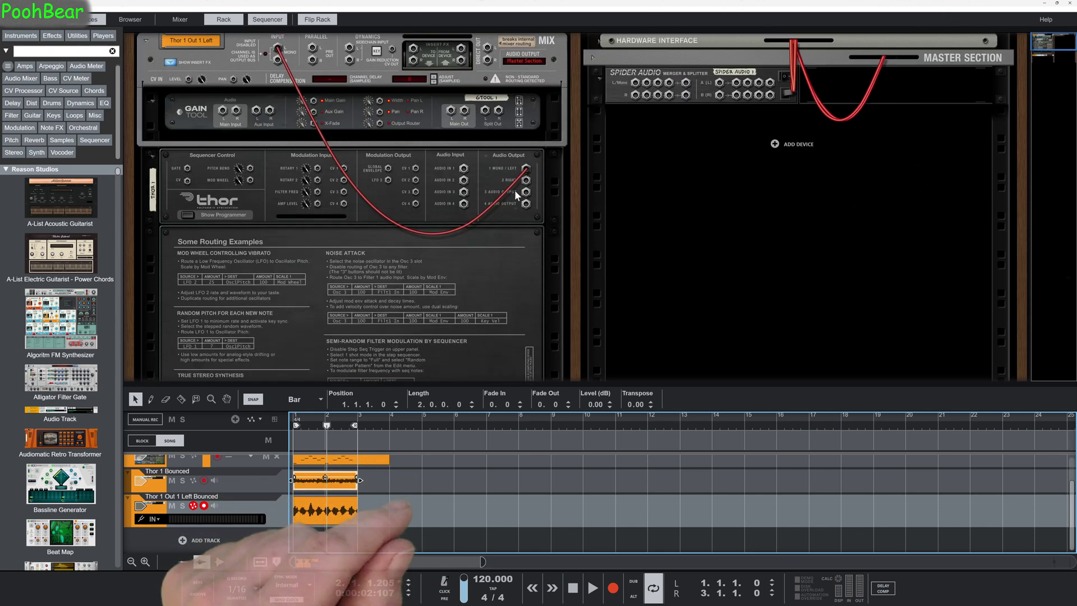
{"action": "left_click_drag", "start_coordinate": [526, 180], "coordinate": [312, 96]}
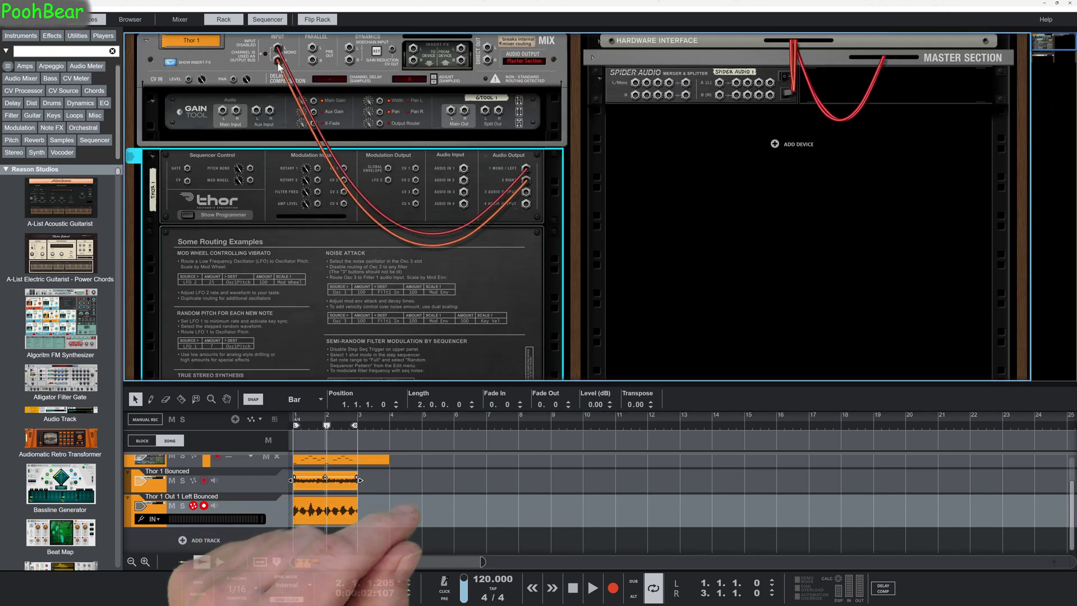
Move Spider Audio 1 below the Gain Tool, wire both insert FX sends into its left merge inputs, and return its merged left output.
{"action": "mouse_move", "coordinate": [638, 80]}
{"action": "left_mouse_down"}
{"action": "mouse_move", "coordinate": [364, 104]}
{"action": "mouse_move", "coordinate": [274, 121]}
{"action": "mouse_move", "coordinate": [274, 139]}
{"action": "left_mouse_up"}
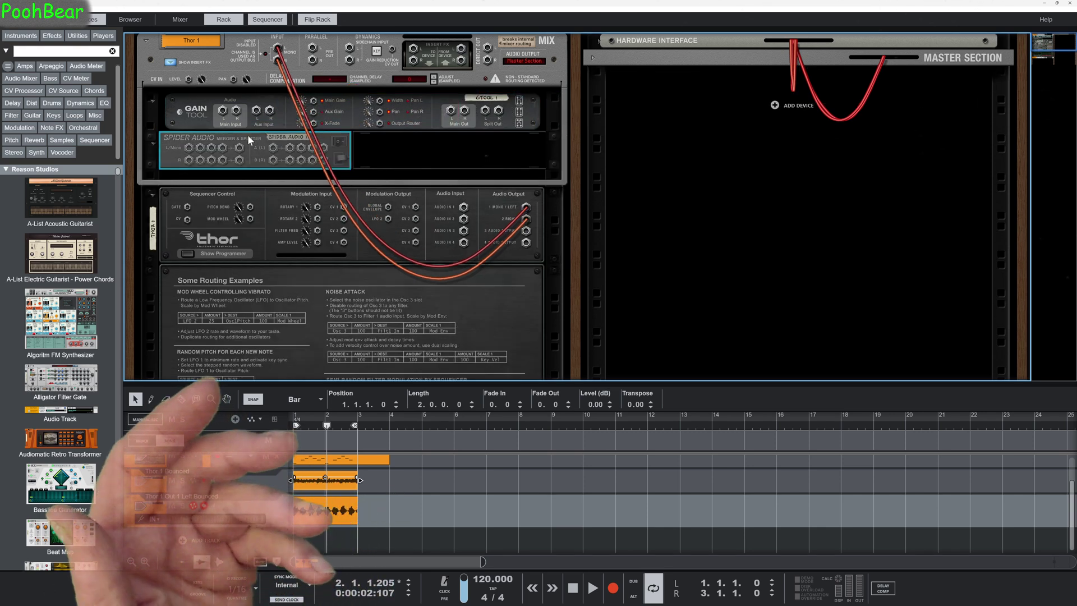
{"action": "left_click_drag", "start_coordinate": [413, 50], "coordinate": [359, 79]}
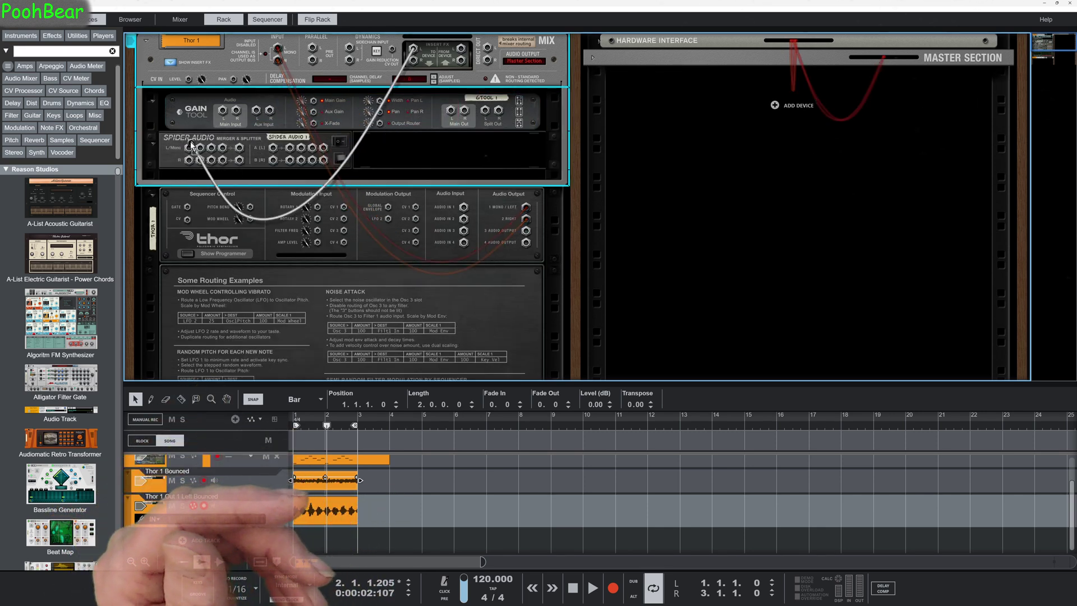
{"action": "left_click_drag", "start_coordinate": [191, 144], "coordinate": [461, 50]}
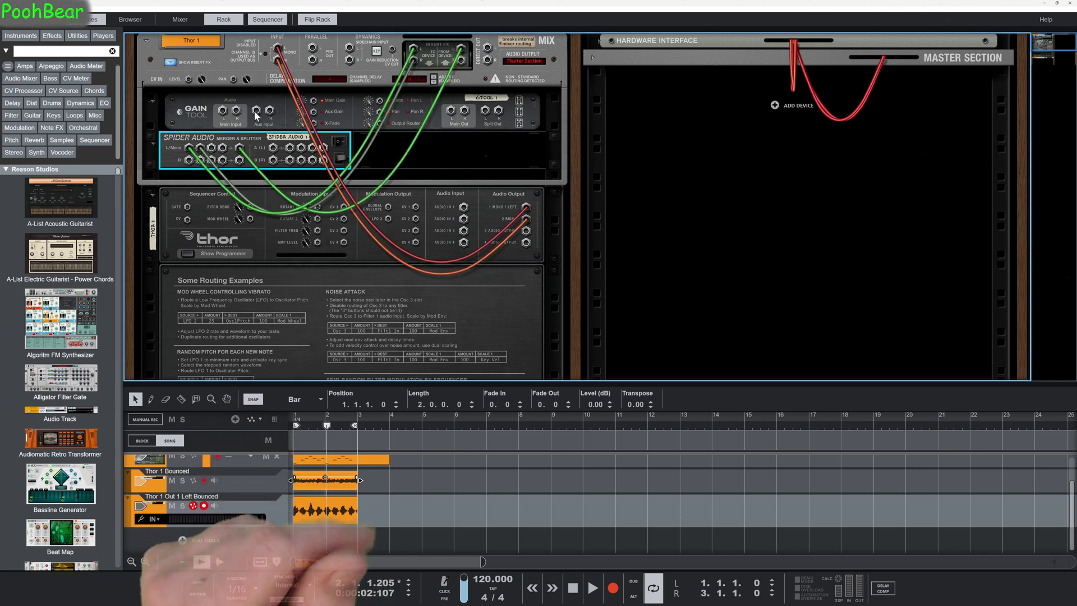
Bounce only the Thor 1 channel's loop range to a new track in the song, applying All except fader section.
{"action": "left_click", "coordinate": [6, 9]}
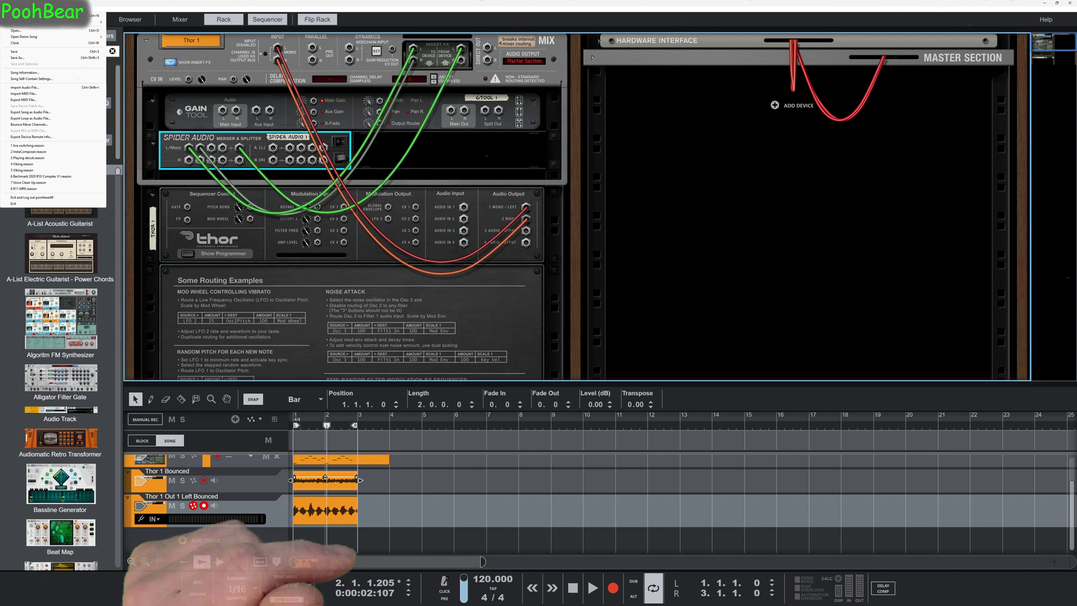
{"action": "left_click", "coordinate": [24, 125]}
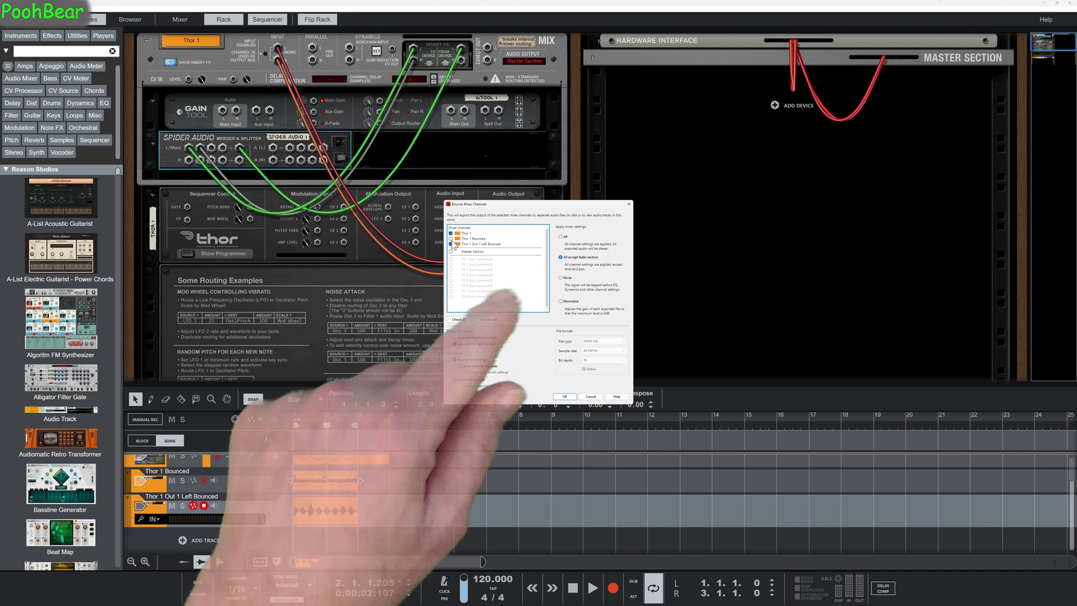
{"action": "left_click", "coordinate": [480, 245]}
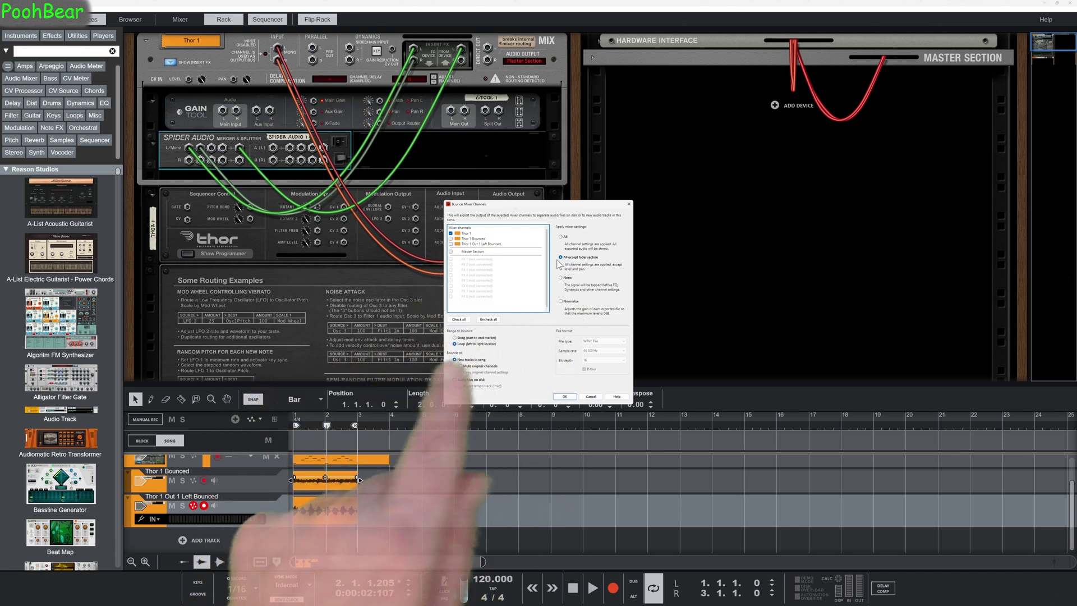
{"action": "left_click", "coordinate": [566, 396]}
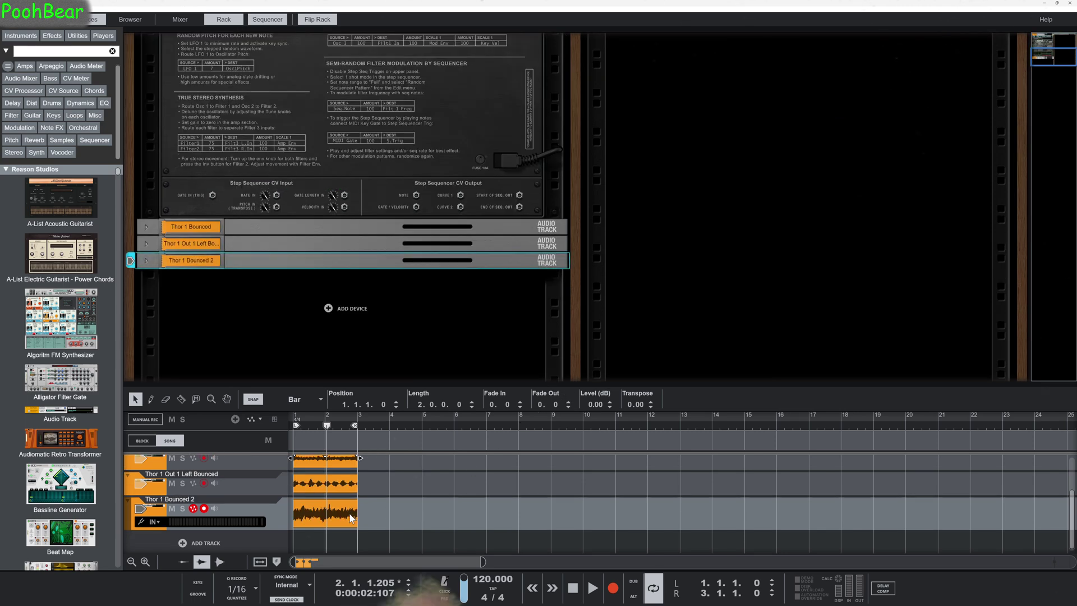
Move the Thor 1 Bounced 2 clip to bar 3 of the Thor 1 Bounced track and compare the two clips' waveforms.
{"action": "left_click_drag", "start_coordinate": [346, 522], "coordinate": [396, 476]}
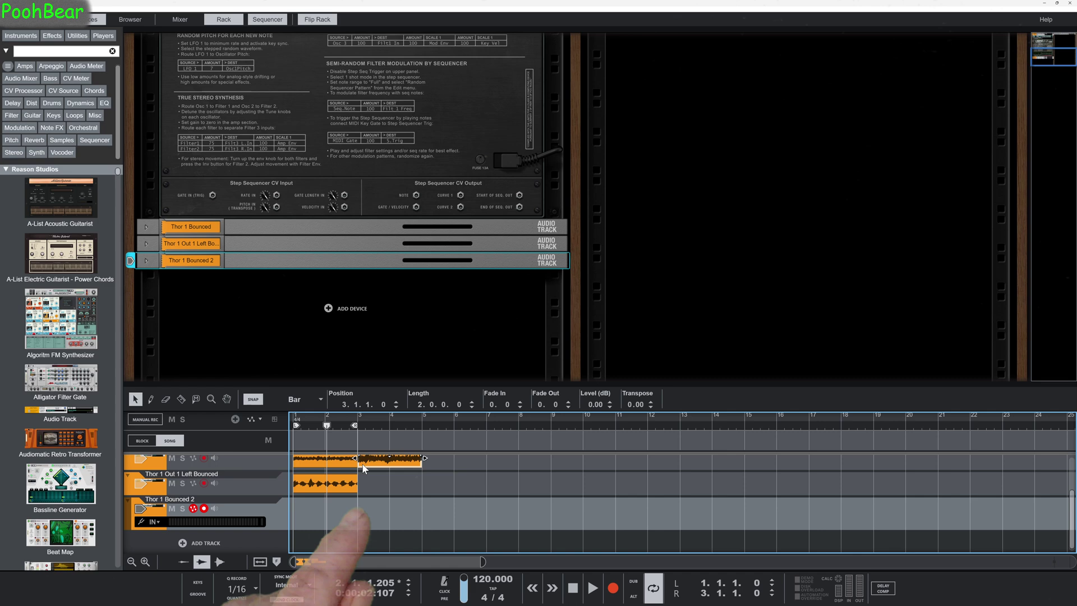
{"action": "double_click", "coordinate": [363, 465]}
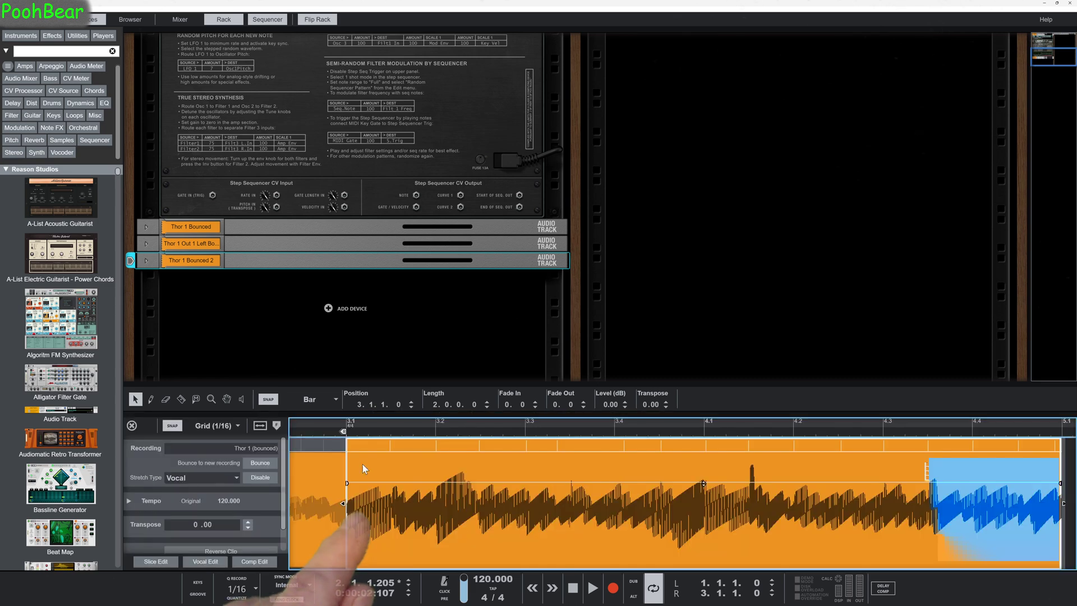
{"action": "left_click", "coordinate": [317, 537]}
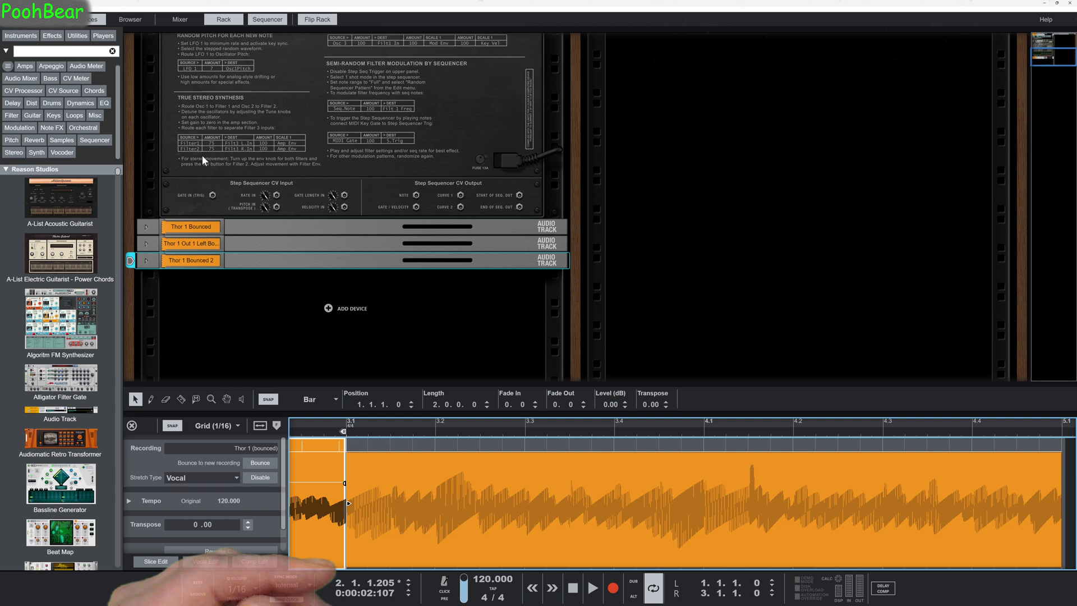
Flip the rack to its front side and select the Gain Tool in the Thor 1 channel's insert FX.
{"action": "key", "text": "Tab"}
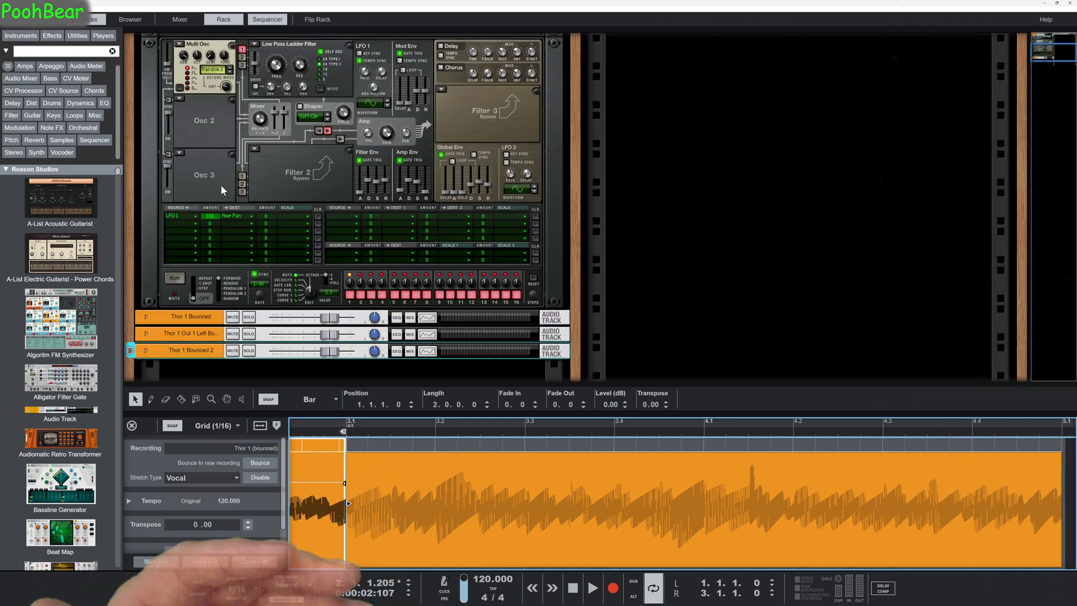
{"action": "scroll", "coordinate": [221, 185], "scroll_direction": "up", "scroll_amount": 5}
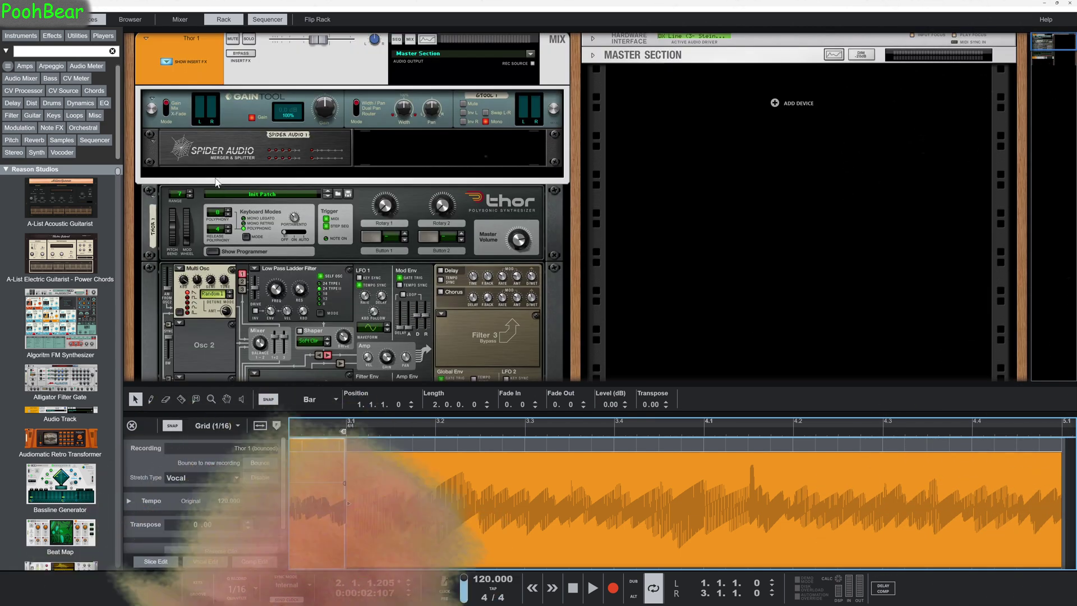
{"action": "left_click", "coordinate": [218, 127]}
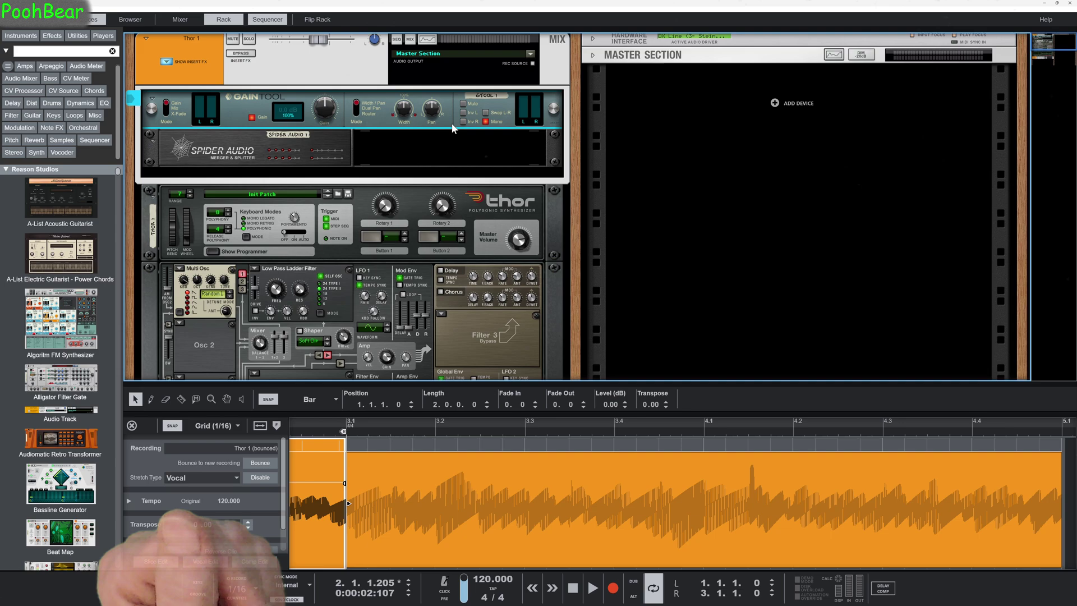